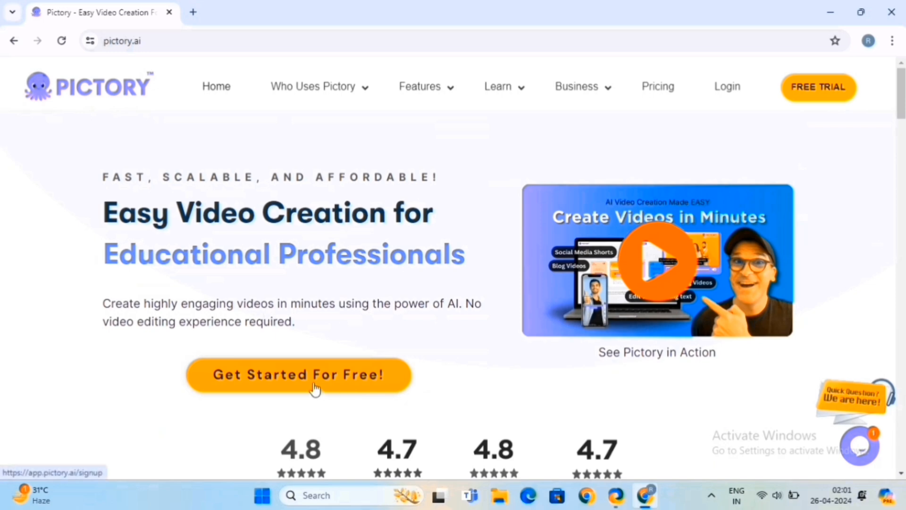
# Step: Sign up for the 14-day free trial with payment verification and start a Script to Video project
pyautogui.click(315, 389)
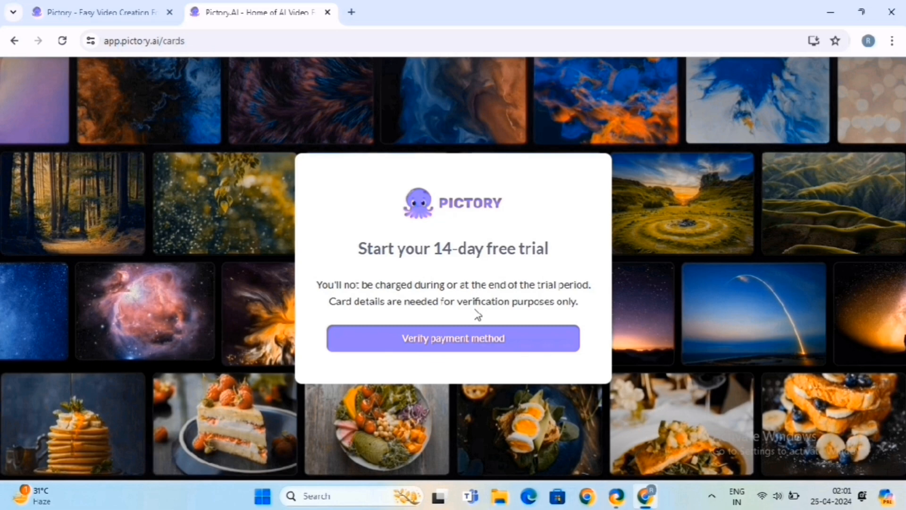
pyautogui.click(467, 337)
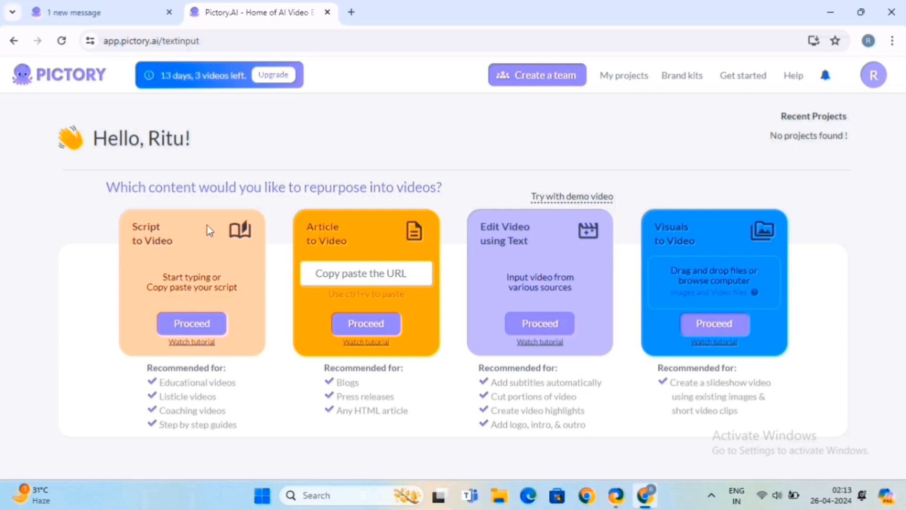
pyautogui.click(198, 326)
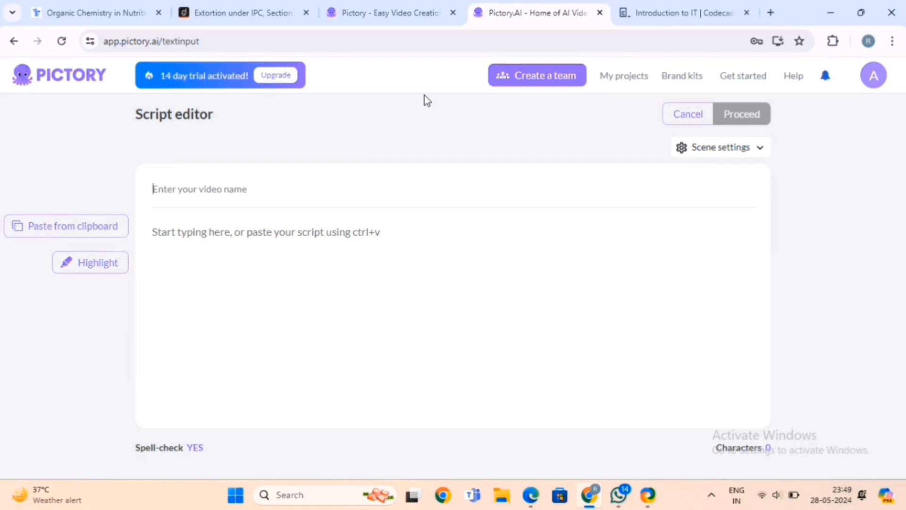
# Step: Name the video "Introduction to IT" and paste the copied course description as its script
pyautogui.write('Introduction to IT')
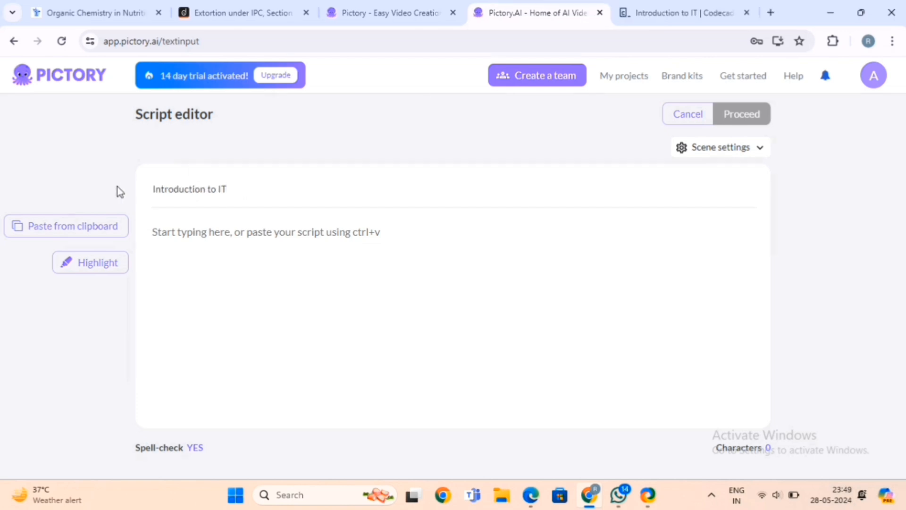
pyautogui.click(252, 232)
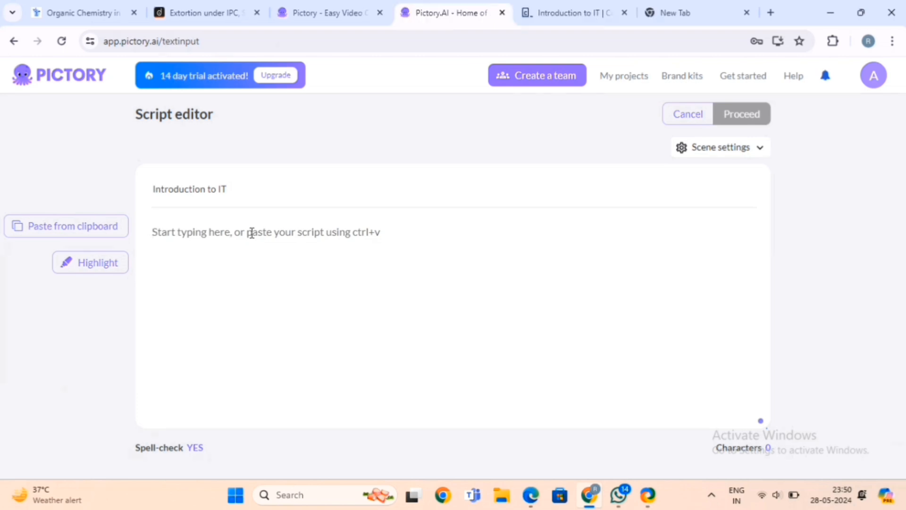
pyautogui.hotkey('ctrl', 'v')
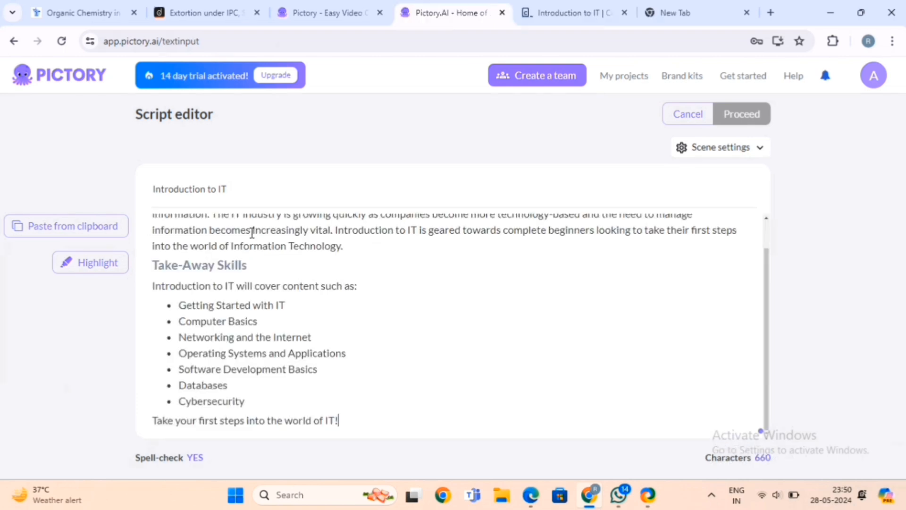
pyautogui.click(254, 261)
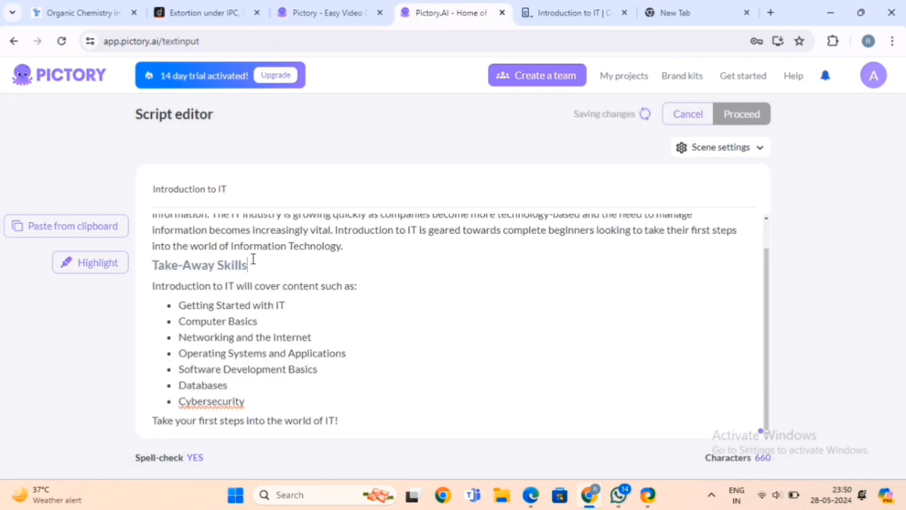
pyautogui.scroll(1, 280, 321)
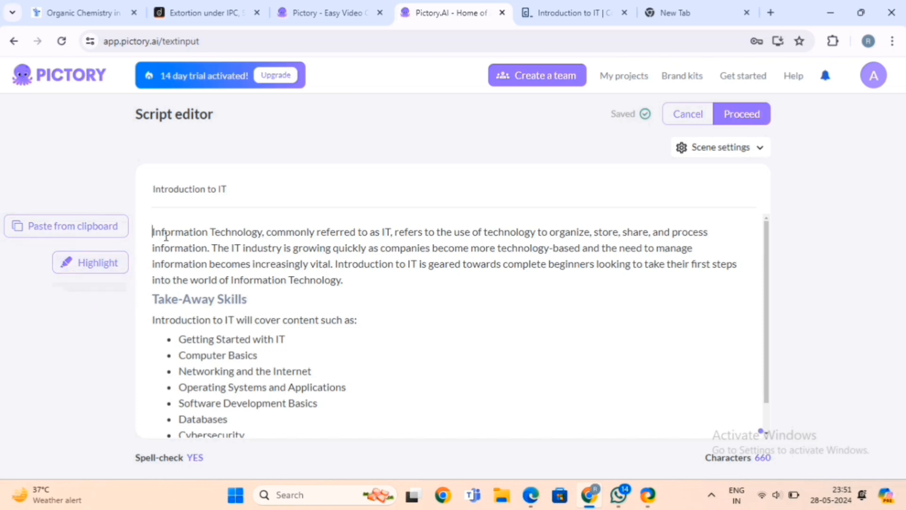
# Step: Highlight the script's first sentence, "Introduction to IT will cover content such as:", and the sentence about complete beginners
pyautogui.moveTo(153, 232); pyautogui.dragTo(209, 248)
pyautogui.click(93, 262)
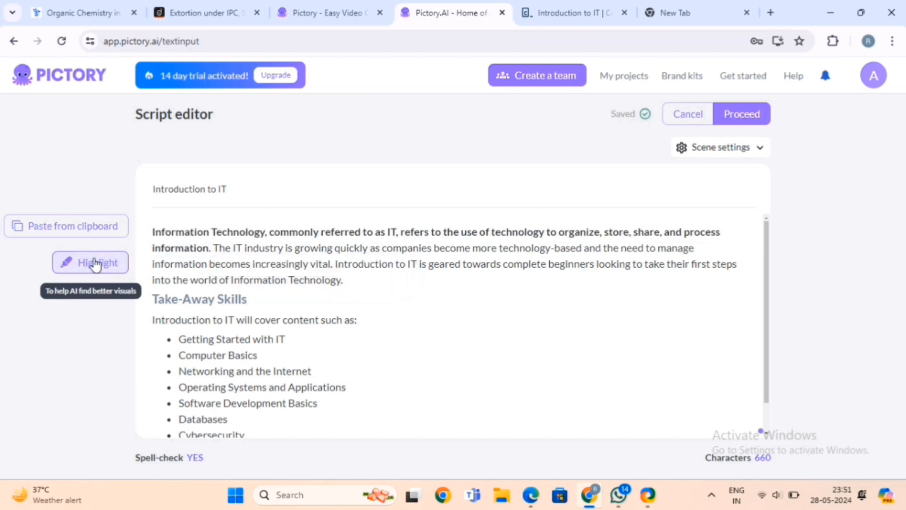
pyautogui.moveTo(152, 319); pyautogui.dragTo(364, 313)
pyautogui.click(105, 268)
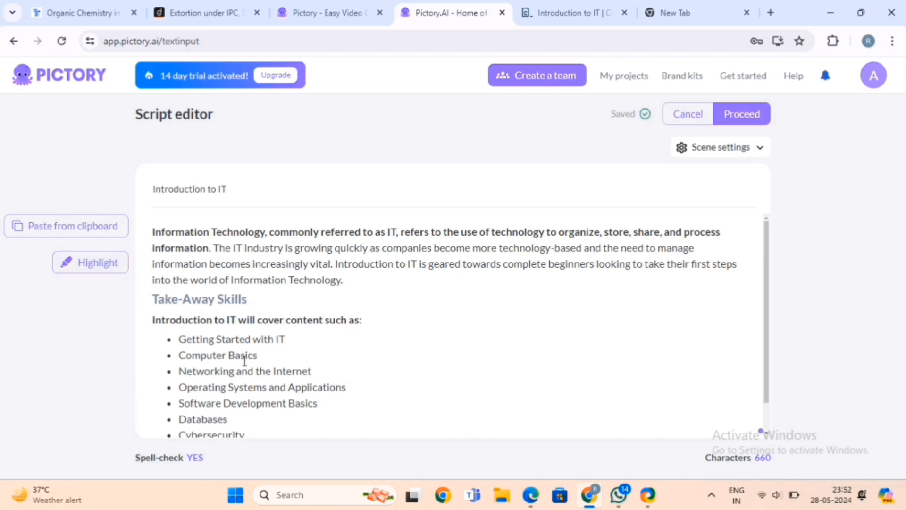
pyautogui.moveTo(335, 264); pyautogui.dragTo(349, 283)
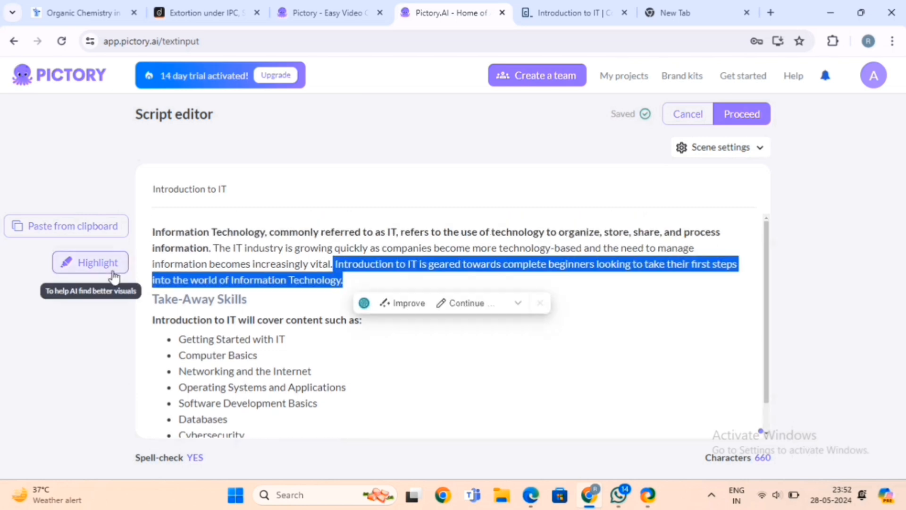
pyautogui.click(90, 262)
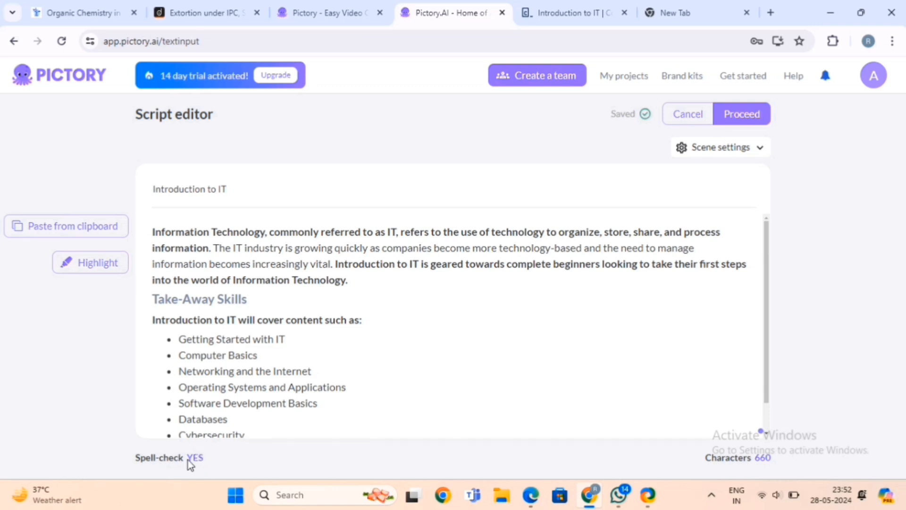
# Step: Set new scenes to be created on both sentence and line breaks, and generate the storyboard
pyautogui.click(754, 149)
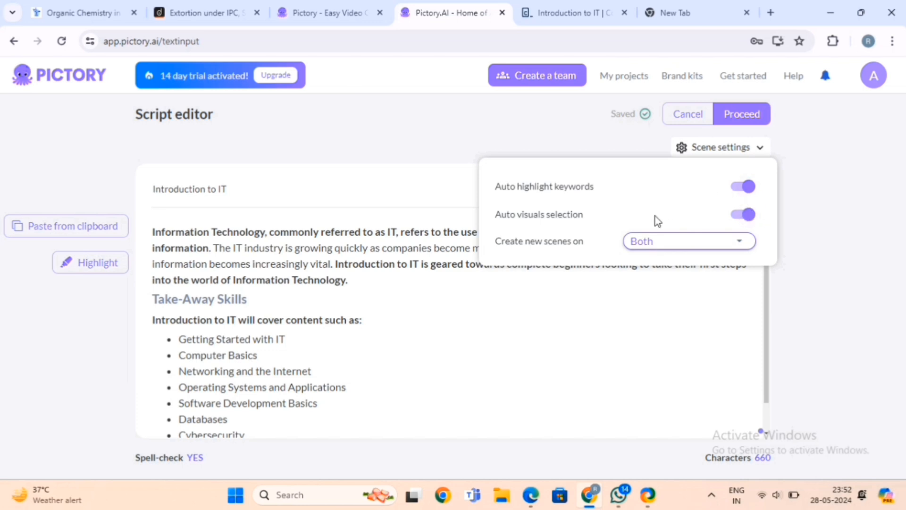
pyautogui.click(711, 249)
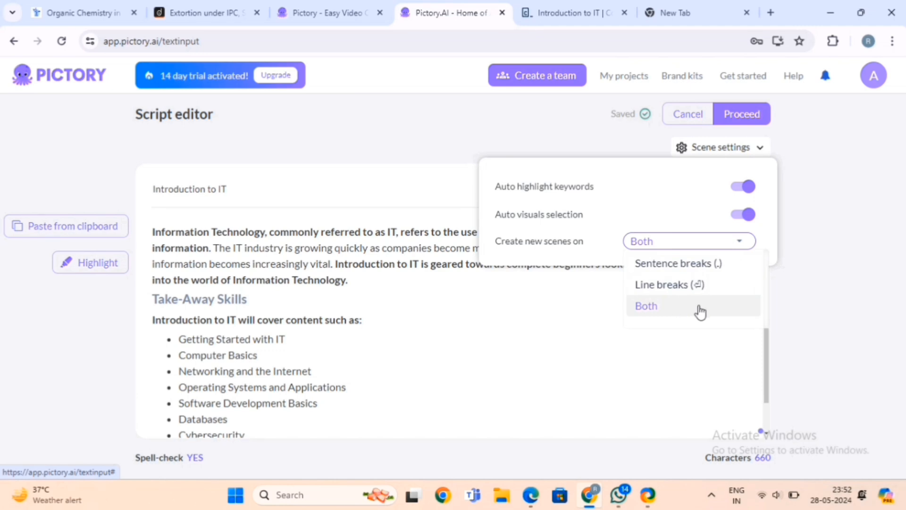
pyautogui.click(665, 306)
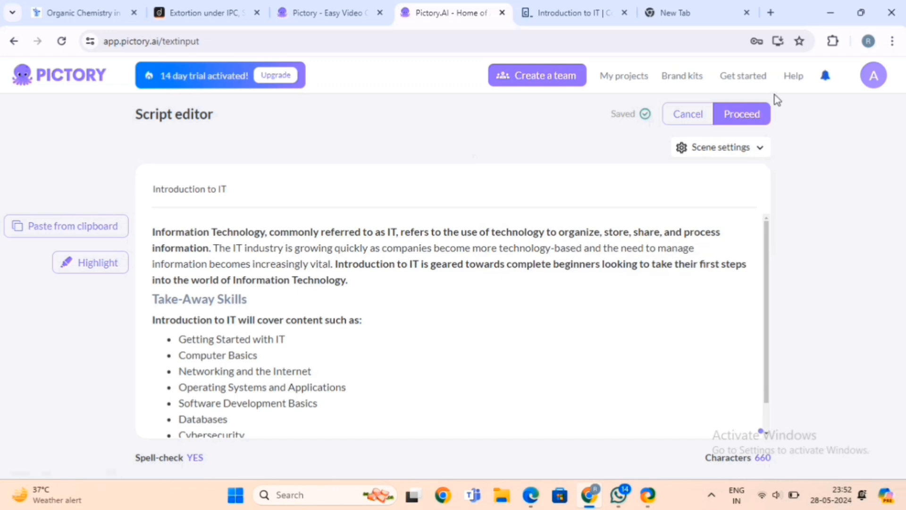
pyautogui.click(742, 115)
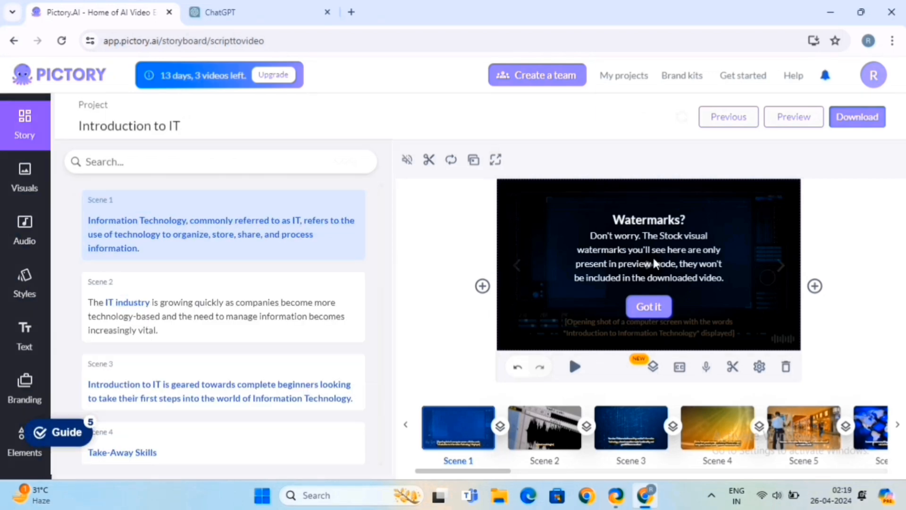
# Step: Look over the storyboard's scenes and change the video's format to Portrait (9:16)
pyautogui.scroll(-3, 23, 389)
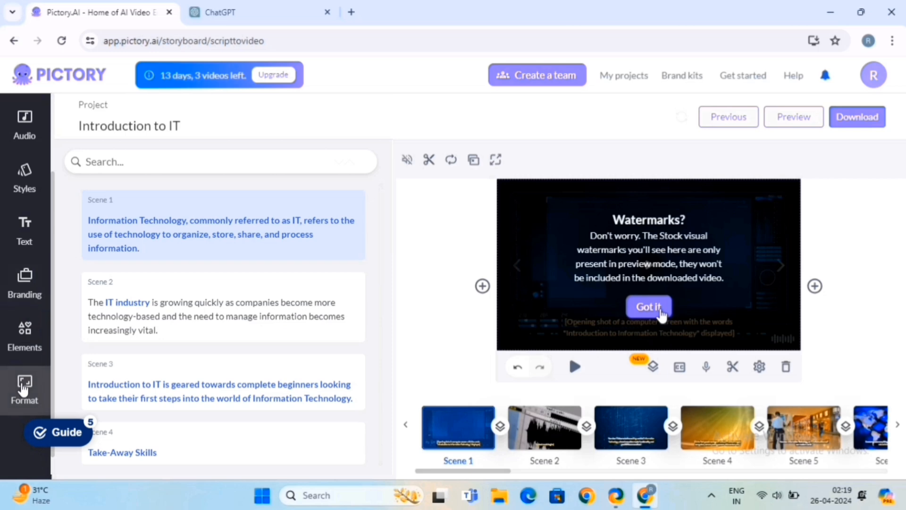
pyautogui.scroll(3, 22, 389)
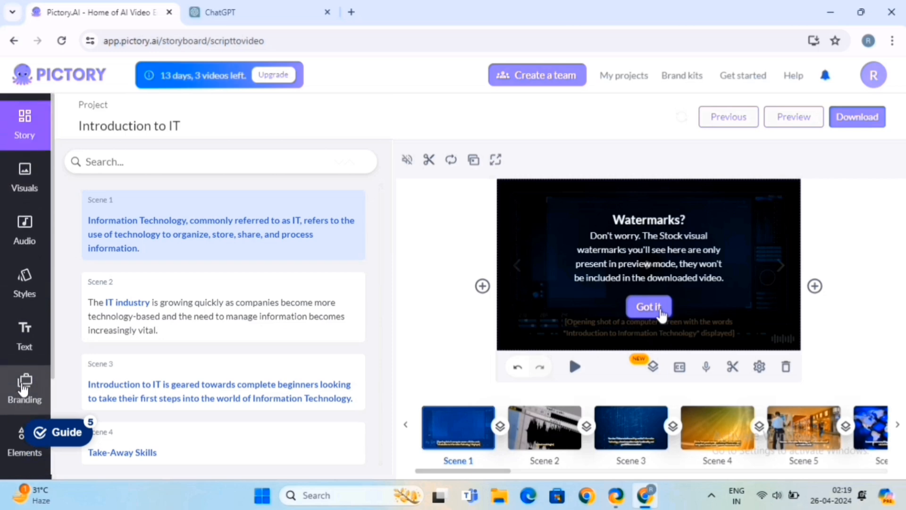
pyautogui.scroll(-10, 150, 404)
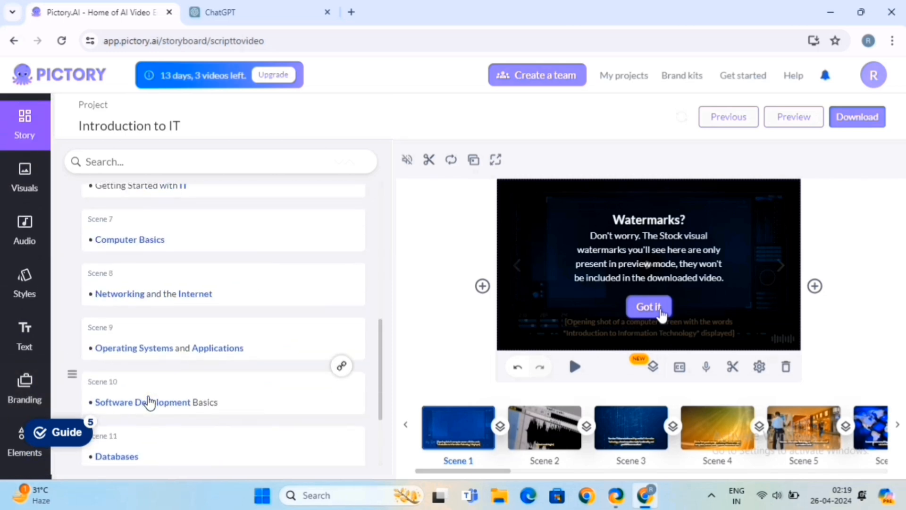
pyautogui.scroll(10, 150, 401)
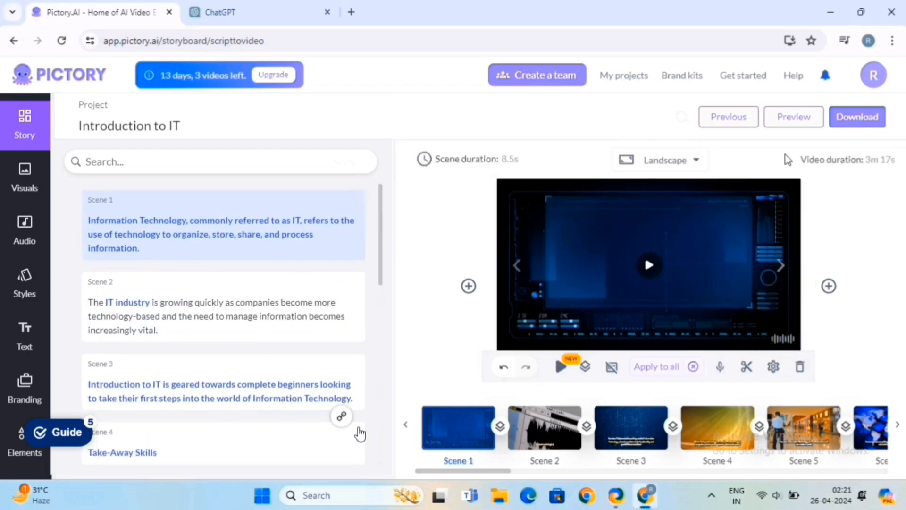
pyautogui.click(645, 163)
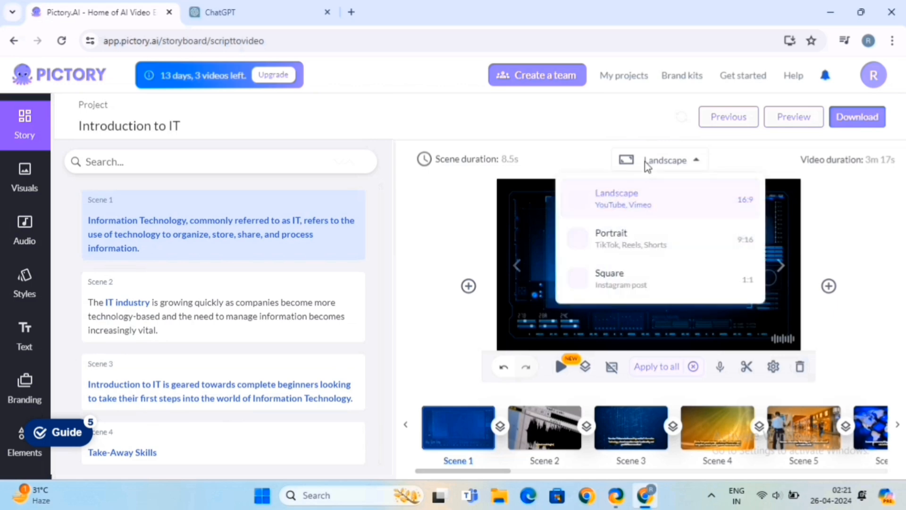
pyautogui.click(633, 239)
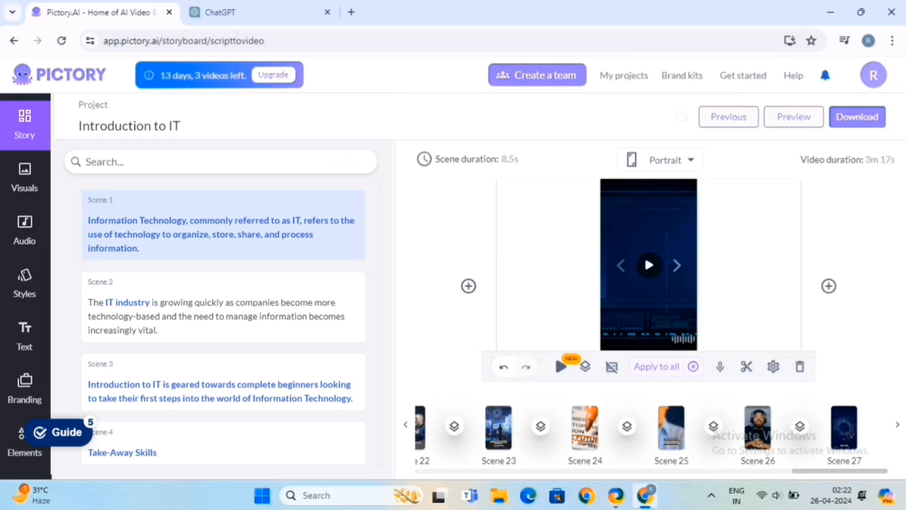
# Step: Browse the stock visuals library, and the background textures and solid colors available for the scene
pyautogui.click(14, 191)
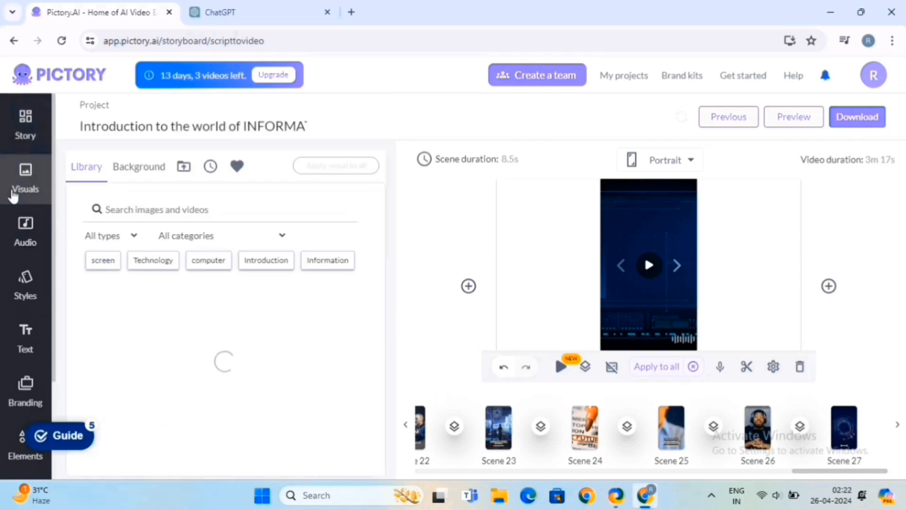
pyautogui.scroll(-5, 196, 327)
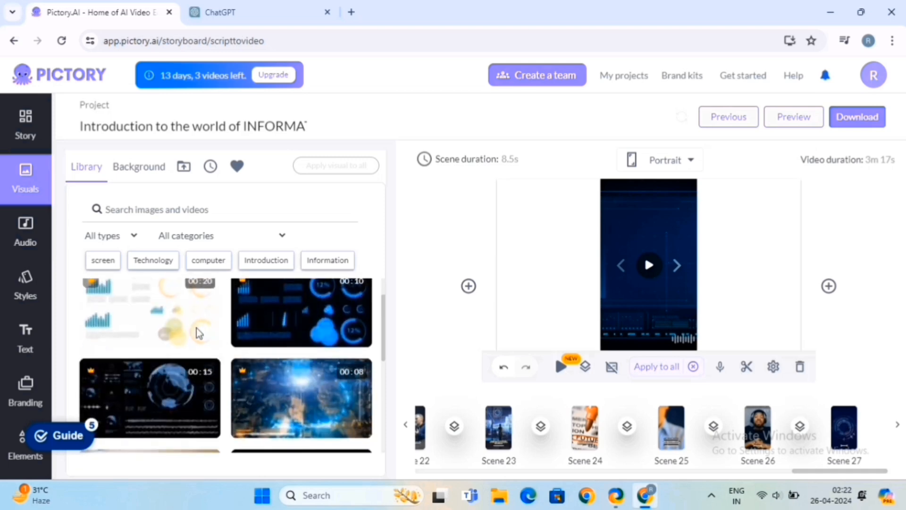
pyautogui.scroll(-6, 196, 328)
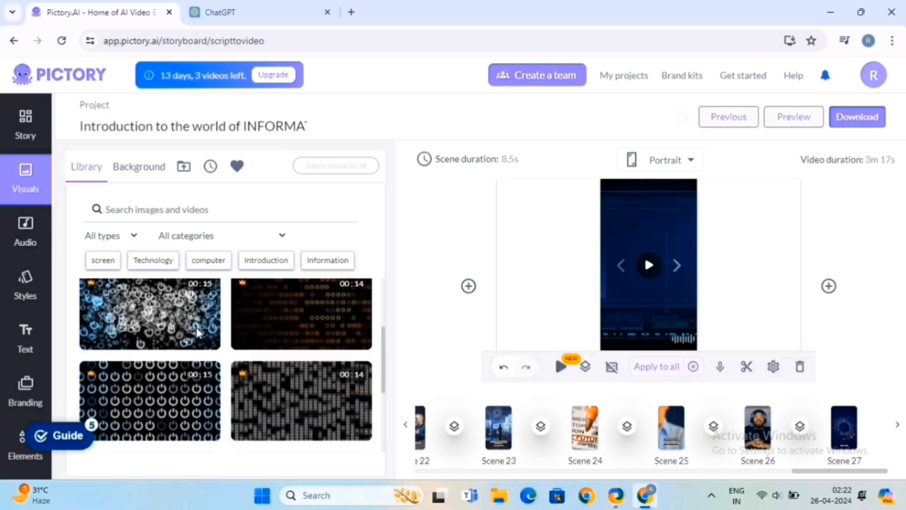
pyautogui.scroll(-1, 197, 333)
pyautogui.scroll(5, 195, 324)
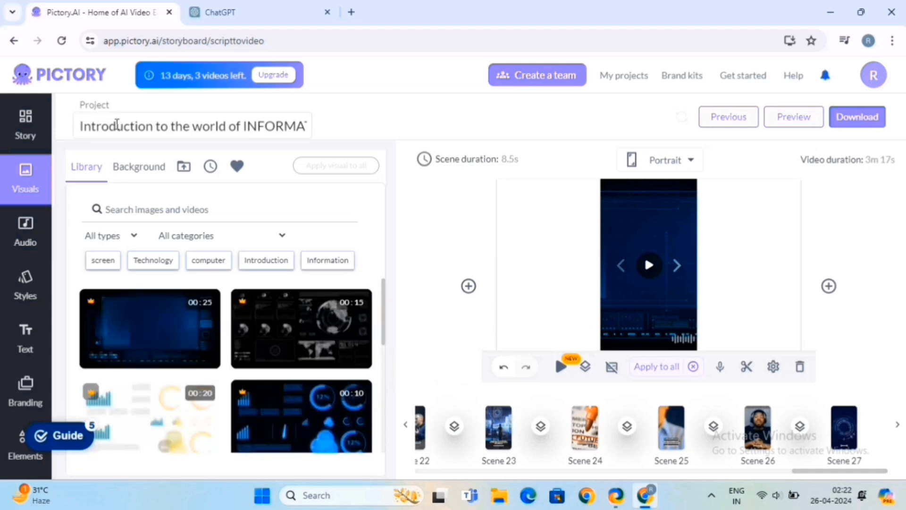
pyautogui.click(131, 168)
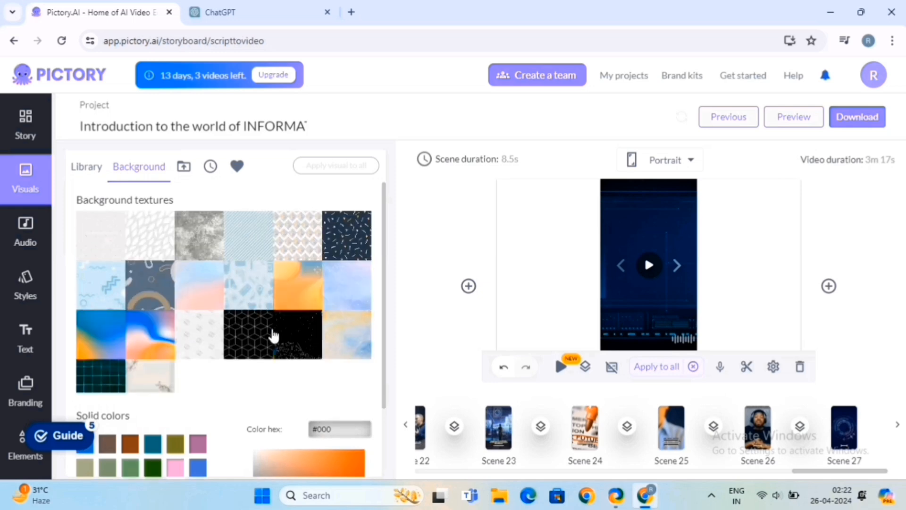
pyautogui.scroll(-2, 224, 339)
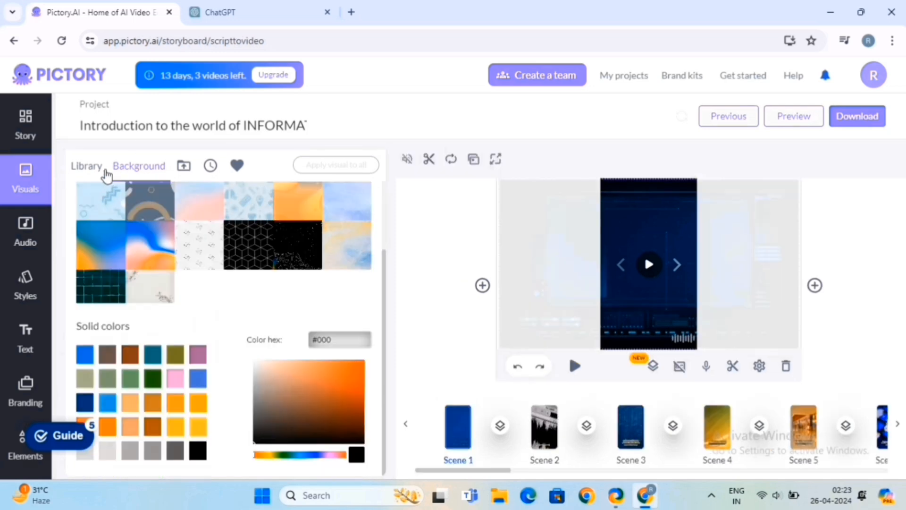
# Step: Examine the background music and voiceover choices, and browse the library of caption styles
pyautogui.click(25, 228)
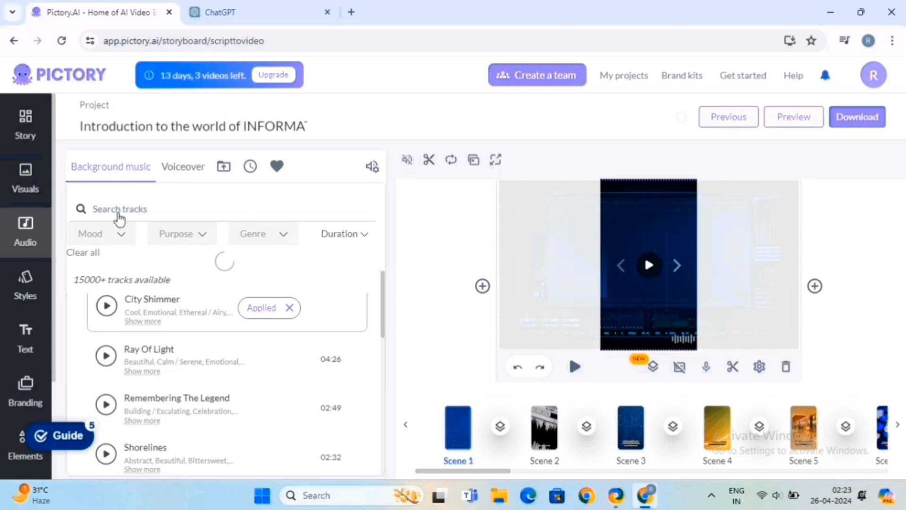
pyautogui.click(188, 173)
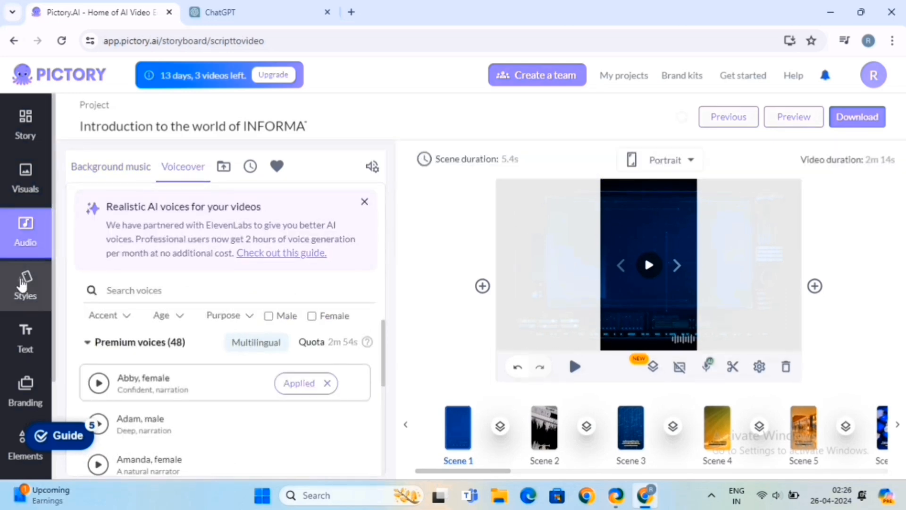
pyautogui.click(22, 284)
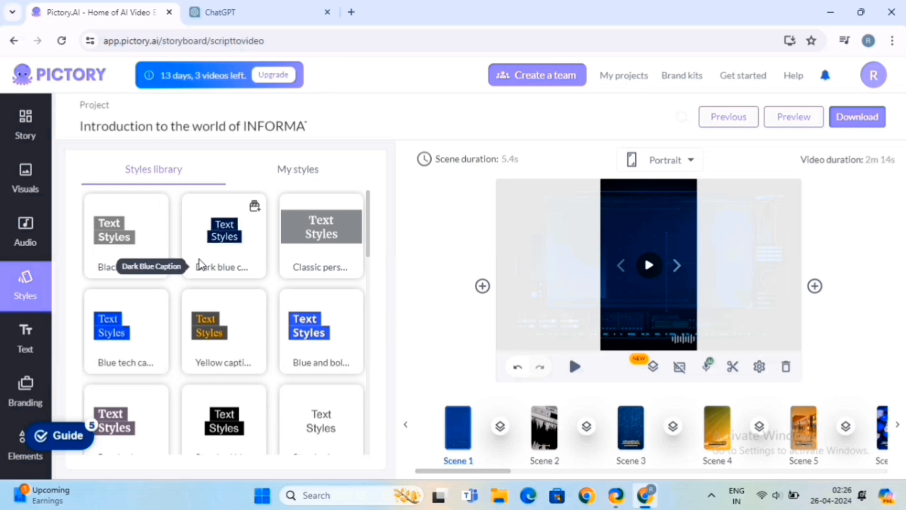
pyautogui.scroll(-5, 126, 361)
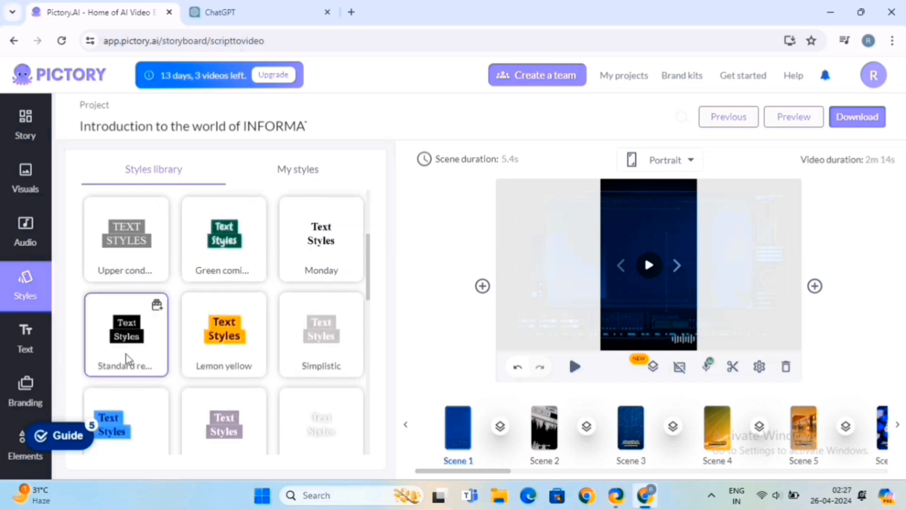
# Step: View the default text boxes and branding options, and show the stickers available for the scene
pyautogui.click(13, 354)
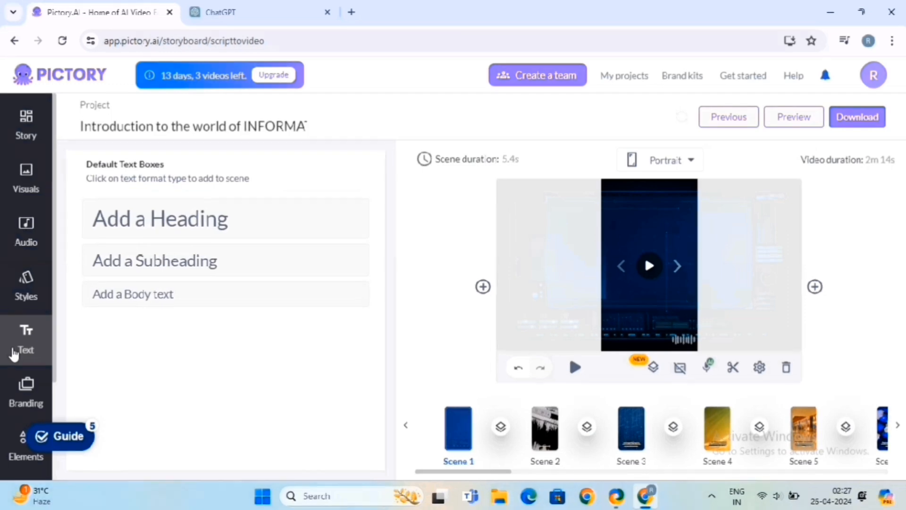
pyautogui.click(25, 395)
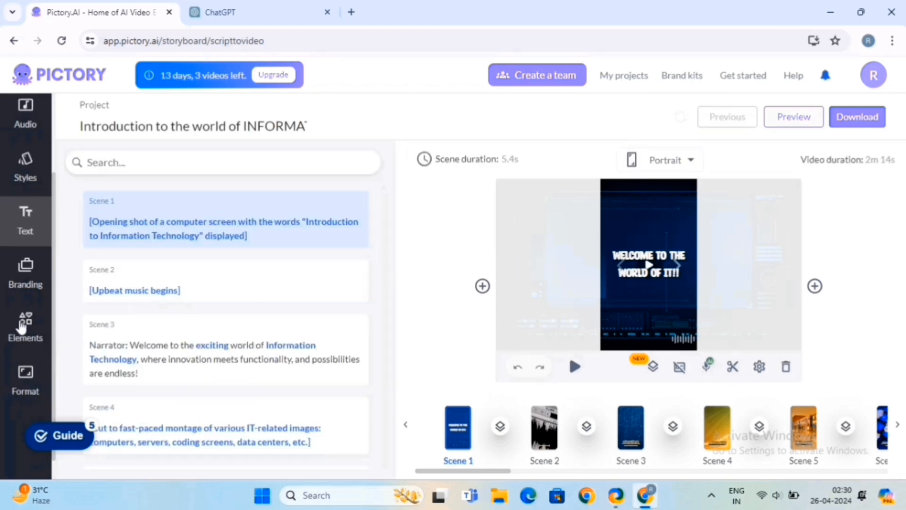
pyautogui.click(20, 322)
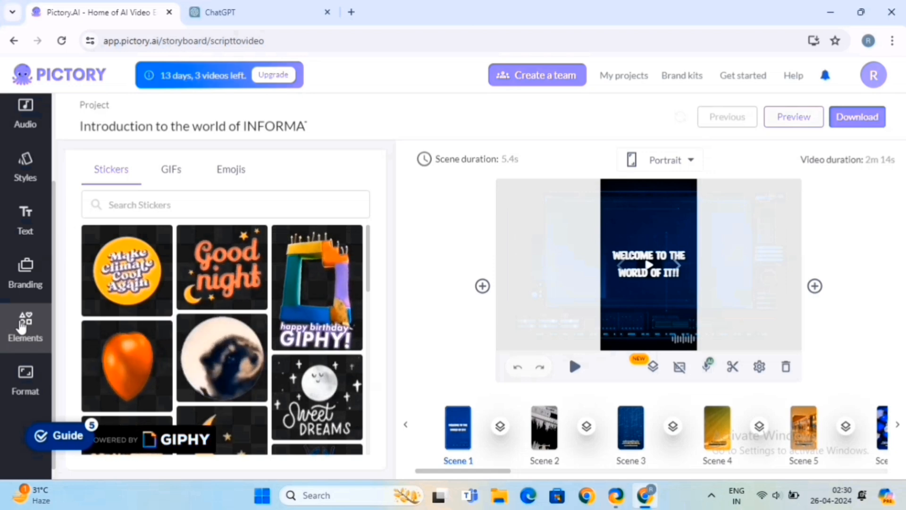
# Step: View the video's resolution and aspect ratio options and turn on Optimize generated video for size
pyautogui.scroll(-1, 21, 326)
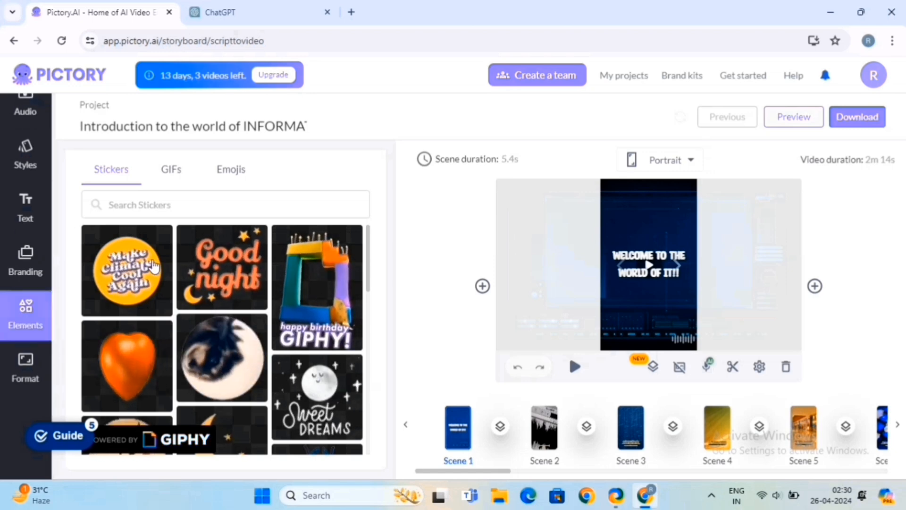
pyautogui.scroll(-5, 154, 268)
pyautogui.click(27, 373)
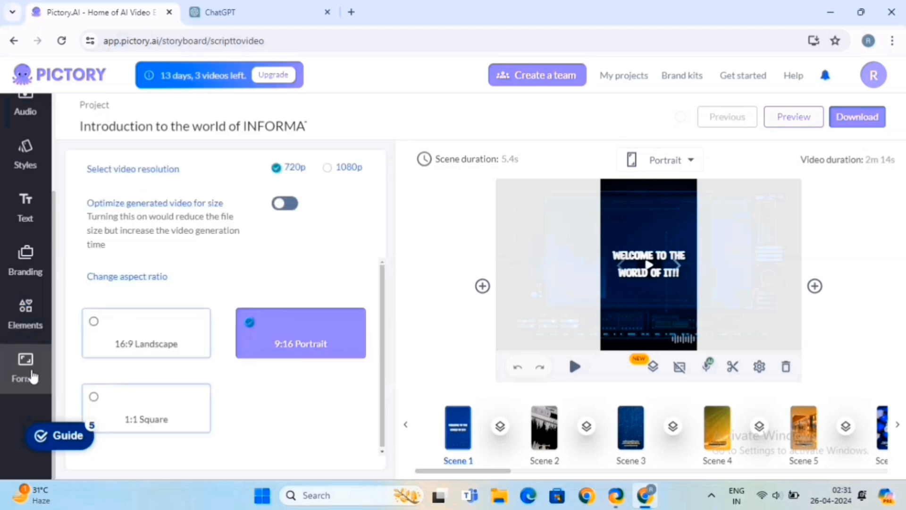
pyautogui.scroll(-1, 262, 362)
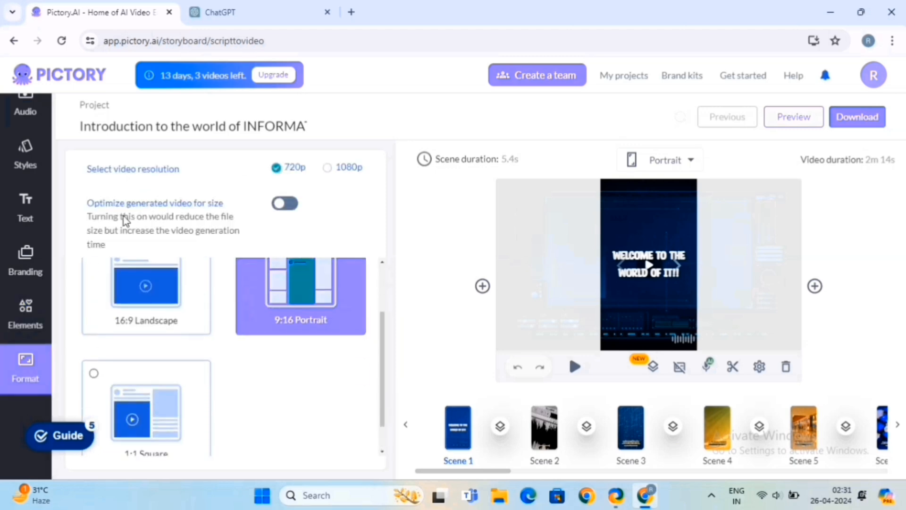
pyautogui.click(292, 205)
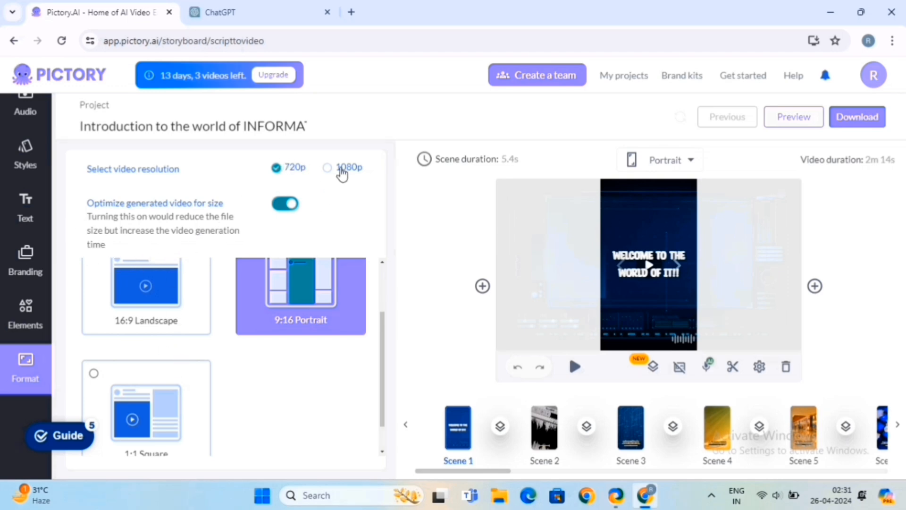
# Step: Return to the story view and apply the Smooth Left transition between Scene 25 and Scene 26
pyautogui.scroll(3, 21, 356)
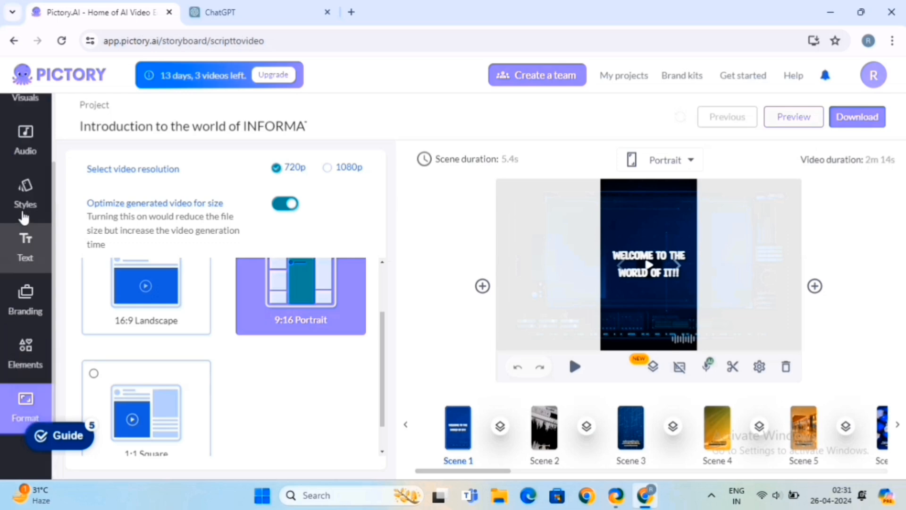
pyautogui.click(24, 124)
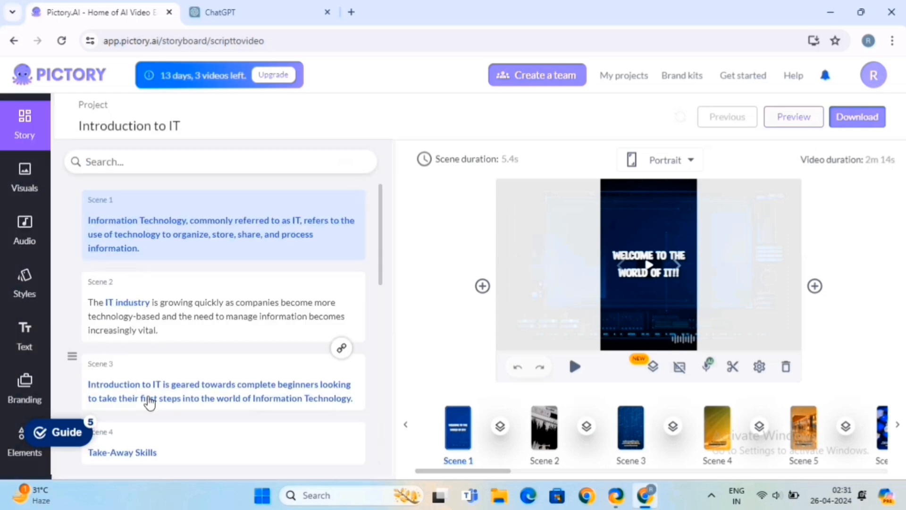
pyautogui.hscroll(5, 774, 464)
pyautogui.hscroll(15, 774, 465)
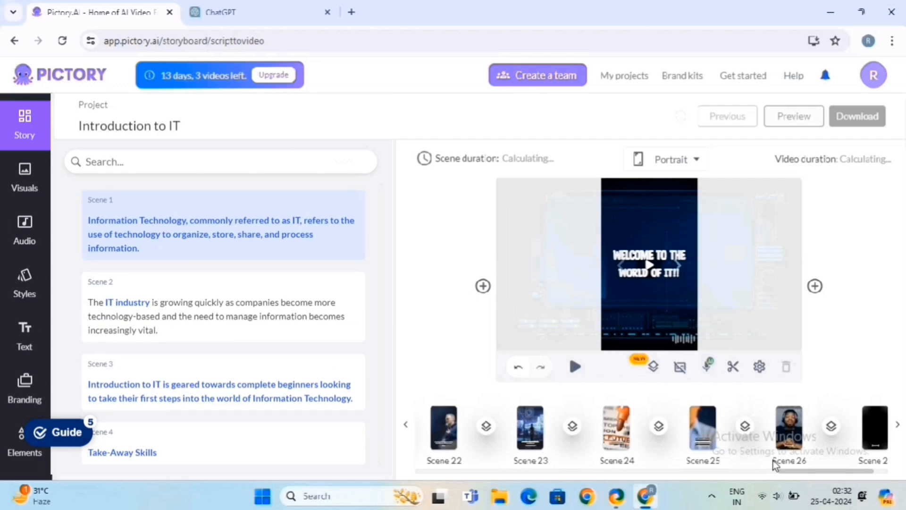
pyautogui.hscroll(1, 774, 465)
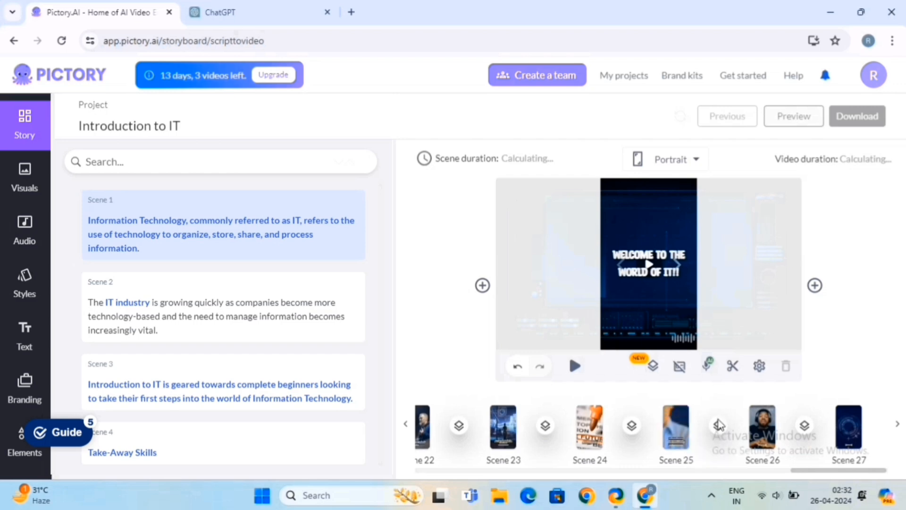
pyautogui.click(718, 425)
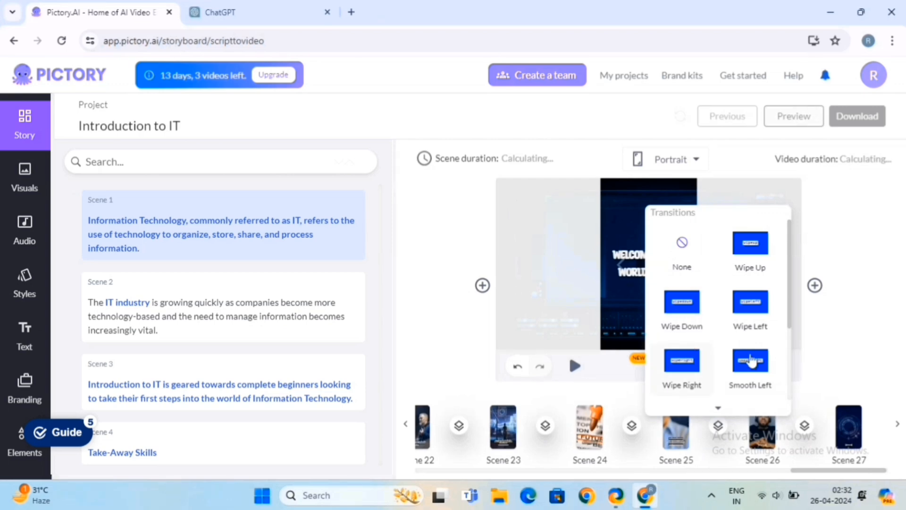
pyautogui.click(764, 362)
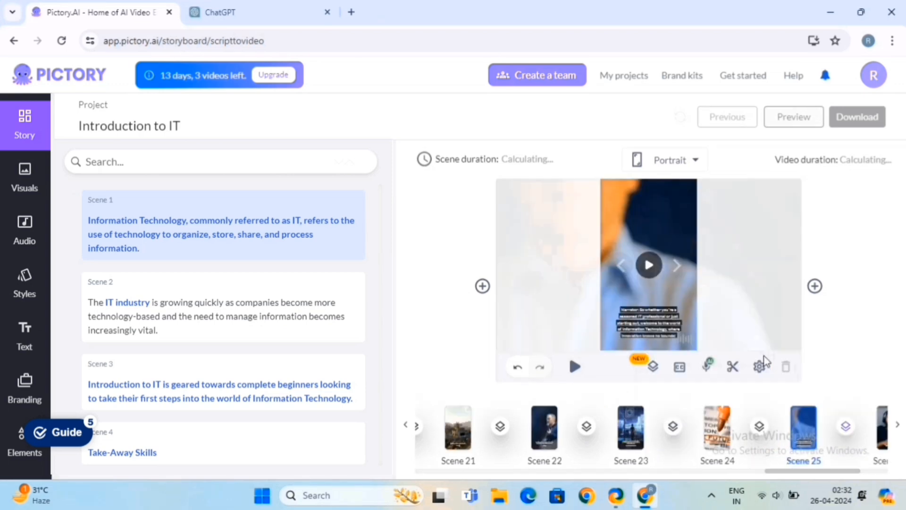
# Step: Look through the storyboard's scenes in order, starting from Scene 1
pyautogui.click(814, 285)
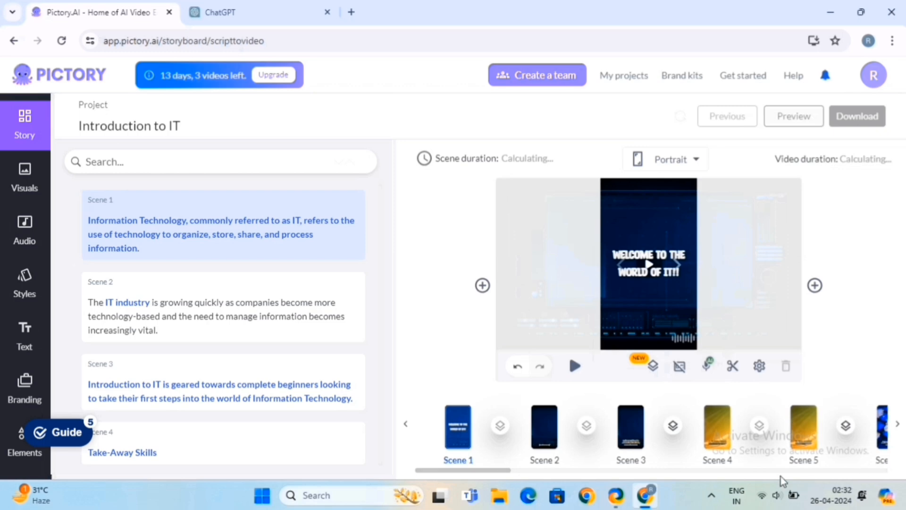
pyautogui.hscroll(3, 773, 466)
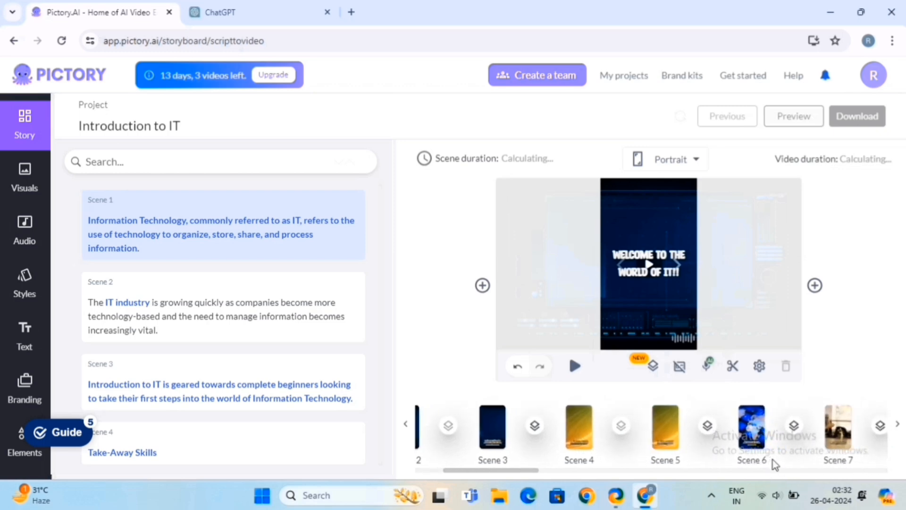
pyautogui.hscroll(3, 774, 465)
pyautogui.hscroll(4, 774, 465)
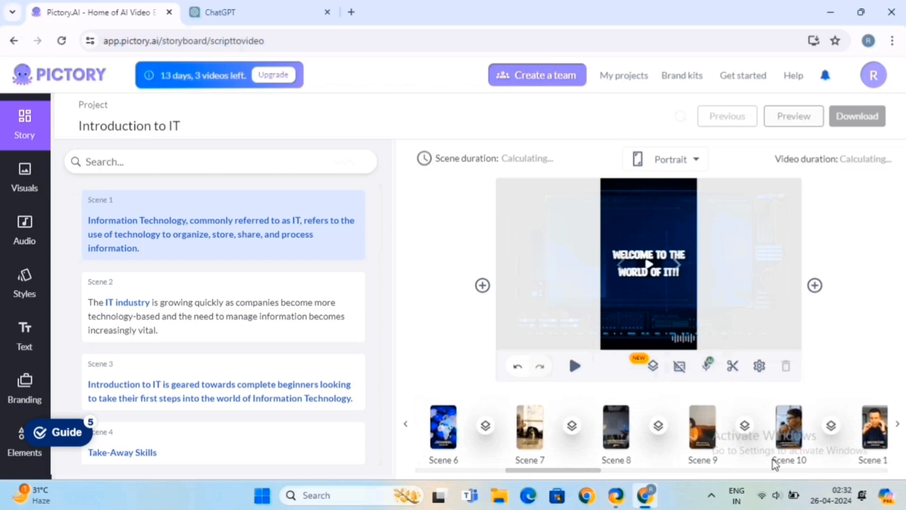
pyautogui.hscroll(2, 774, 465)
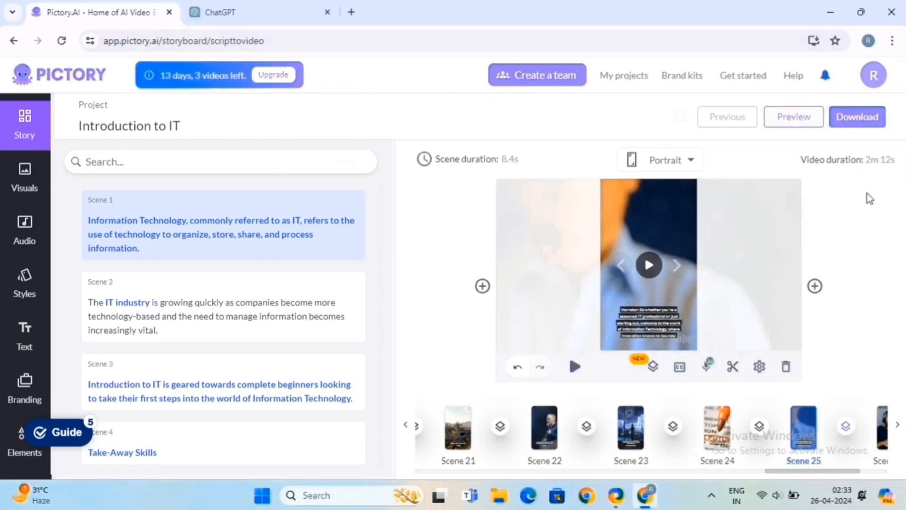
# Step: Generate the finished storyboard as a video and download the resulting file
pyautogui.click(868, 124)
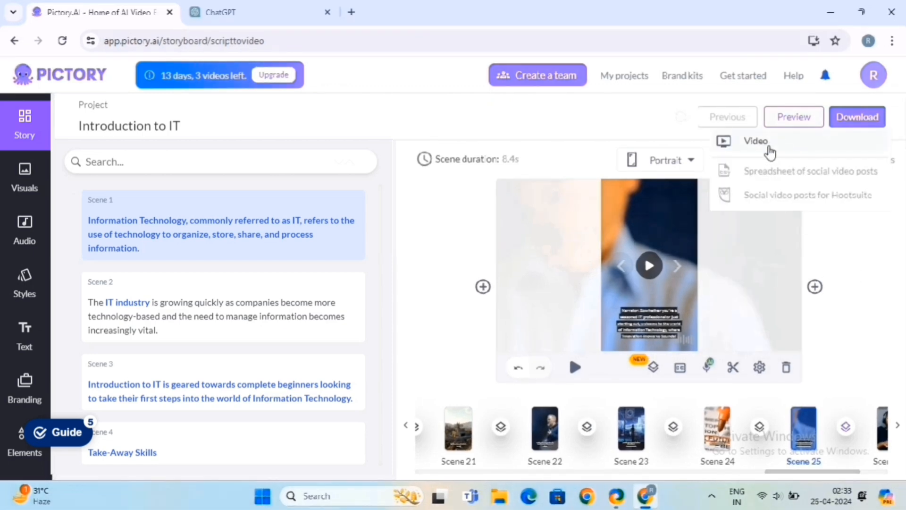
pyautogui.click(769, 150)
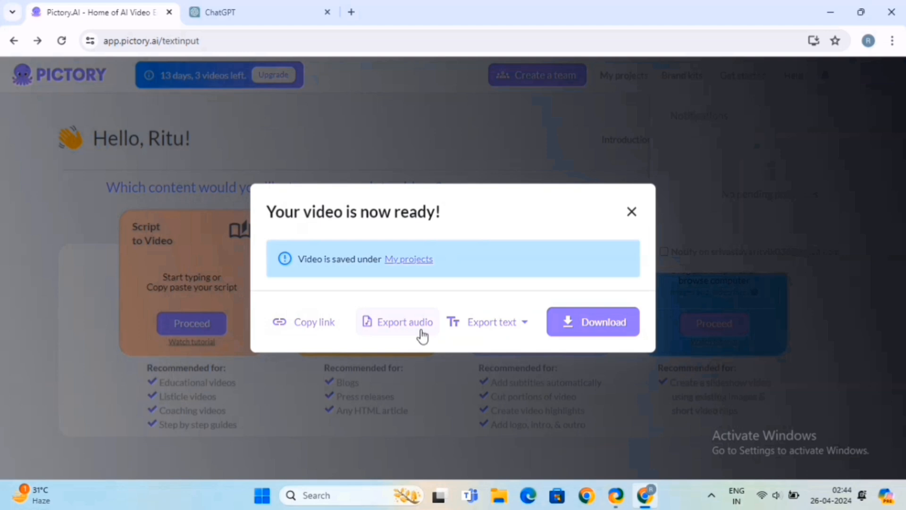
pyautogui.click(612, 323)
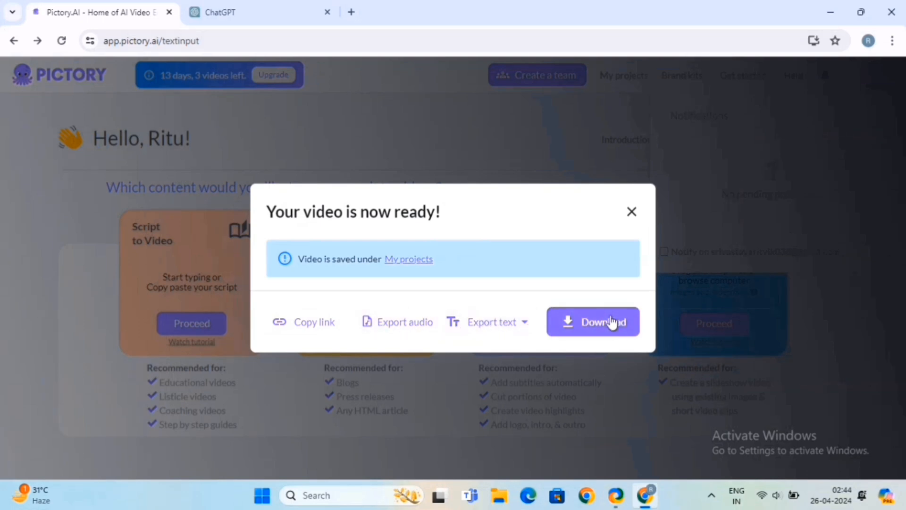